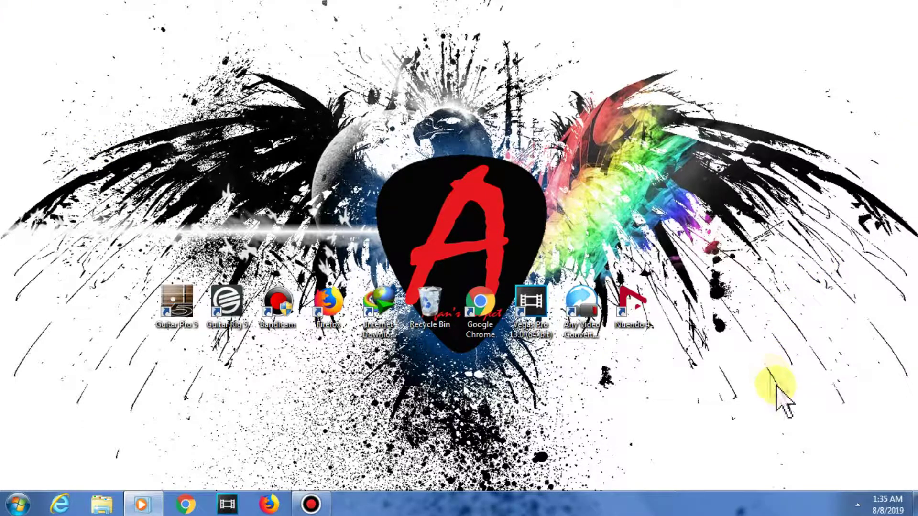
Open and close the hidden notification-area icons in the taskbar.
{"action": "left_click", "coordinate": [857, 504]}
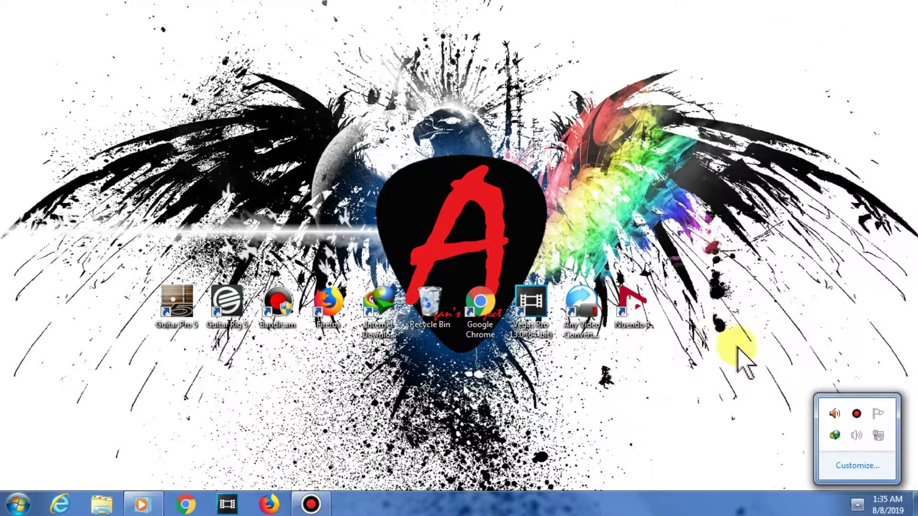
{"action": "left_click", "coordinate": [757, 375]}
{"action": "left_click", "coordinate": [857, 504]}
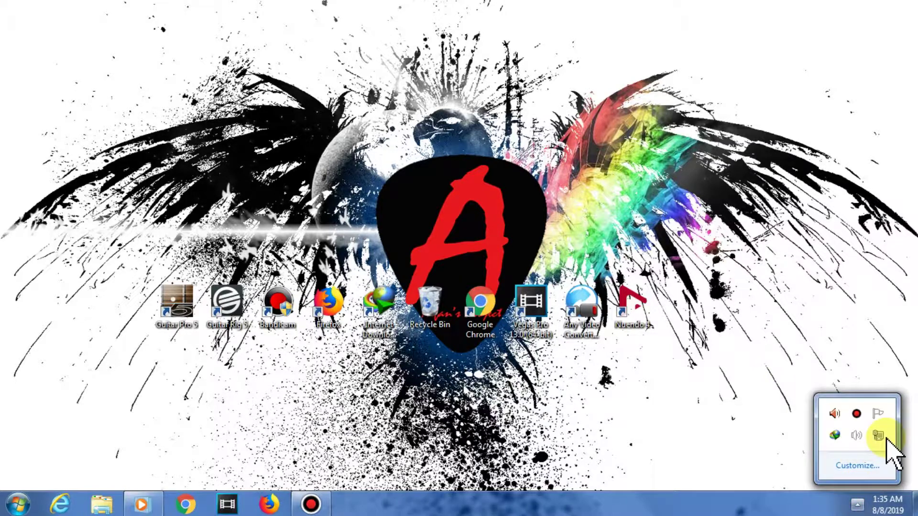
{"action": "left_click", "coordinate": [77, 133]}
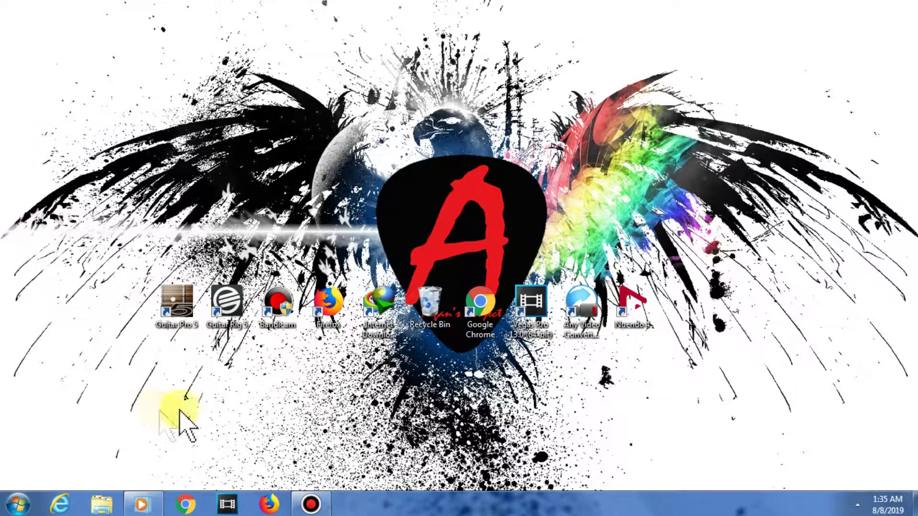
Launch Chrome and go to remove.bg via the address bar.
{"action": "left_click", "coordinate": [186, 505]}
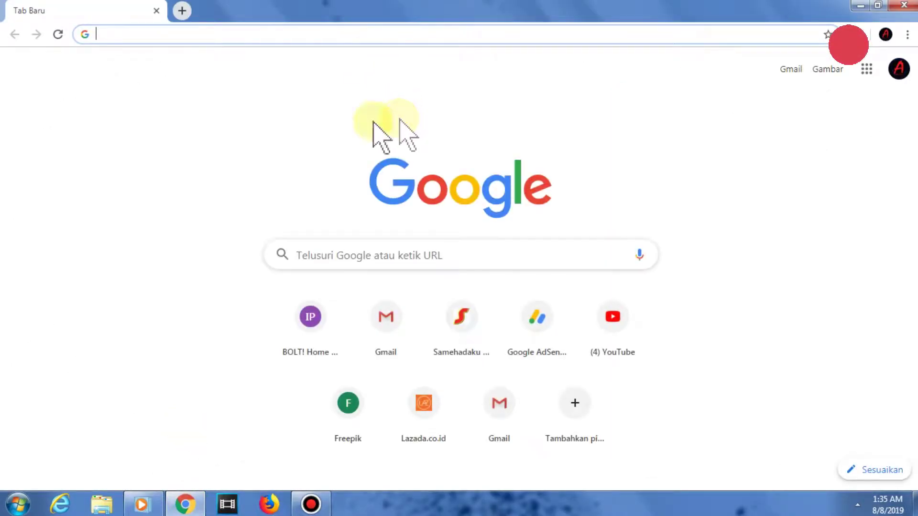
{"action": "left_click", "coordinate": [142, 34]}
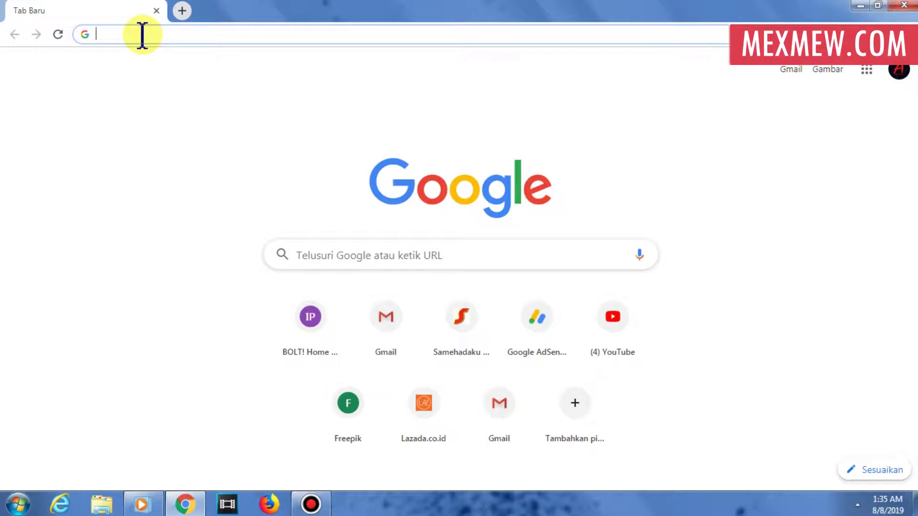
{"action": "type", "text": "remove.bg"}
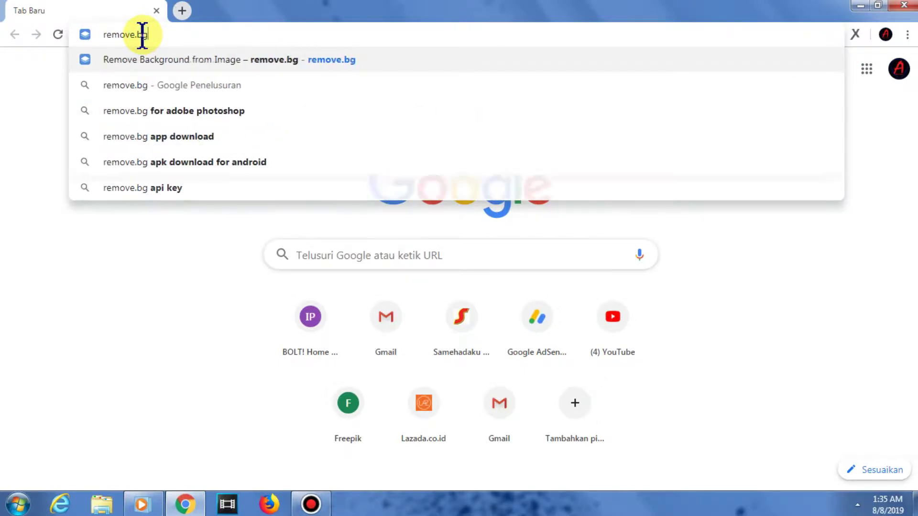
{"action": "left_click_drag", "start_coordinate": [149, 35], "coordinate": [102, 34]}
{"action": "left_click", "coordinate": [150, 36]}
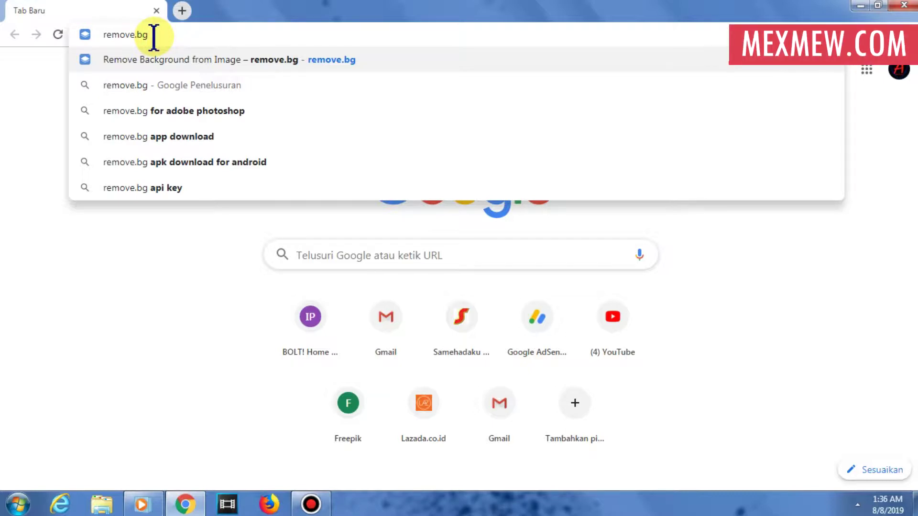
{"action": "key", "text": "Return"}
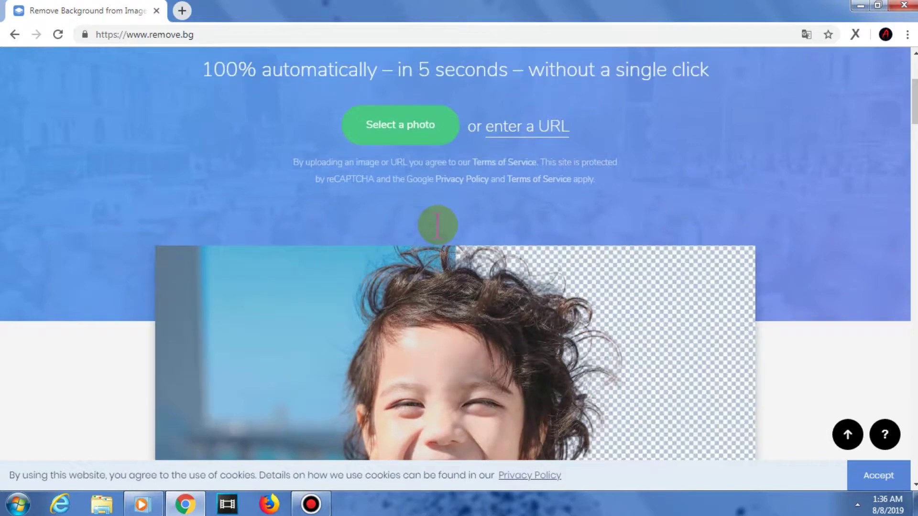
Pick the DBNation image from the Downloads folder as the photo to upload.
{"action": "scroll", "coordinate": [444, 224], "scroll_direction": "up", "scroll_amount": 4}
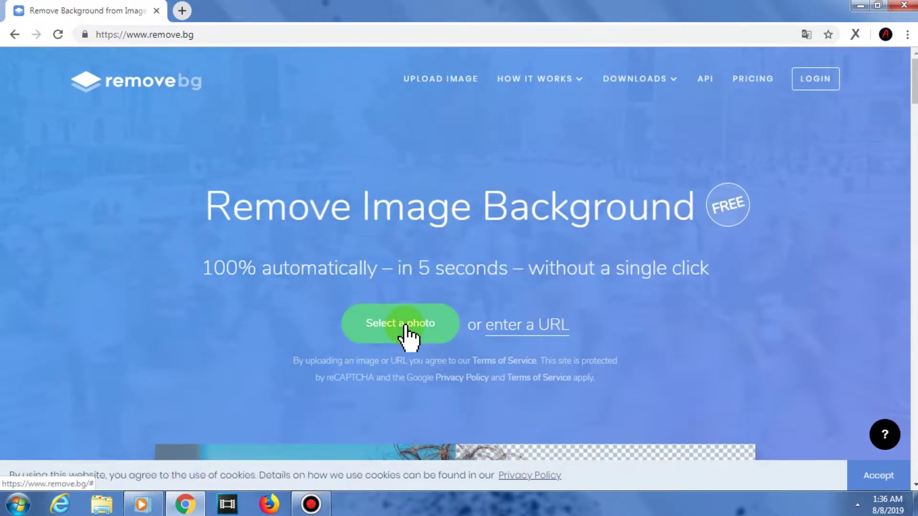
{"action": "left_click", "coordinate": [406, 326]}
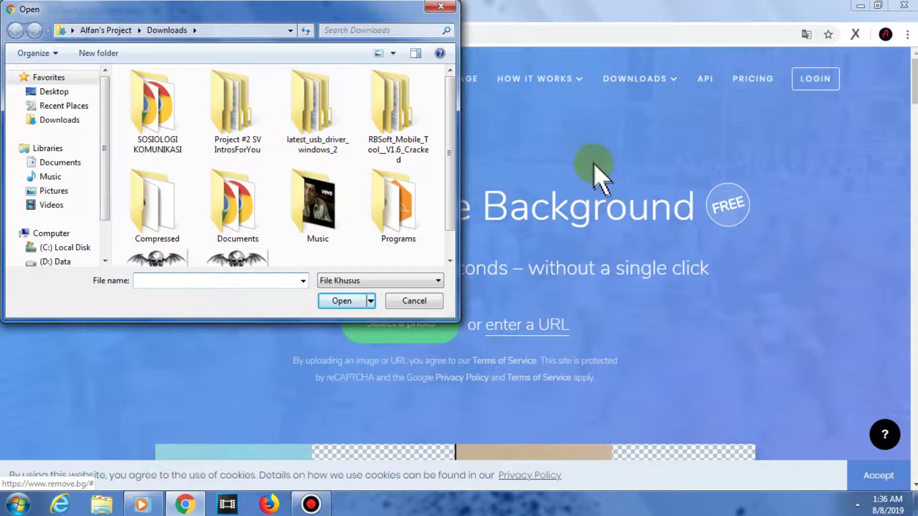
{"action": "left_click_drag", "start_coordinate": [448, 129], "coordinate": [467, 205]}
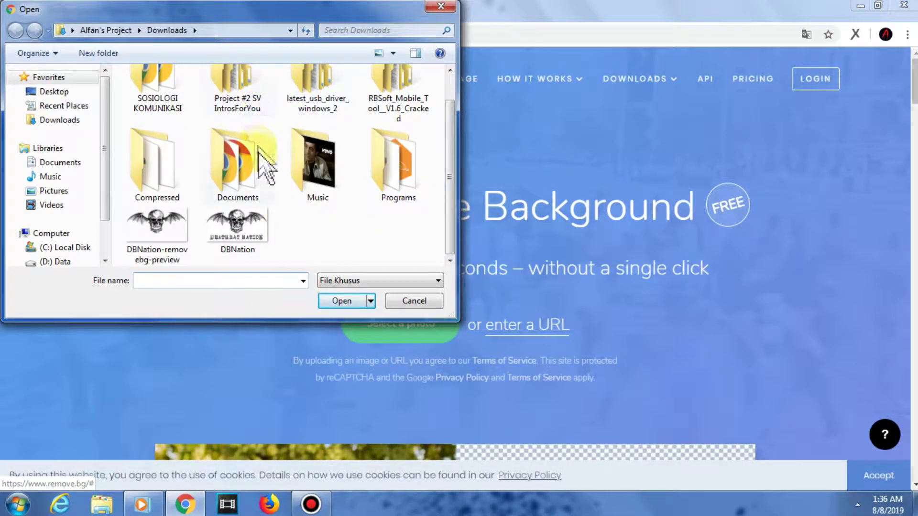
{"action": "left_click", "coordinate": [227, 234]}
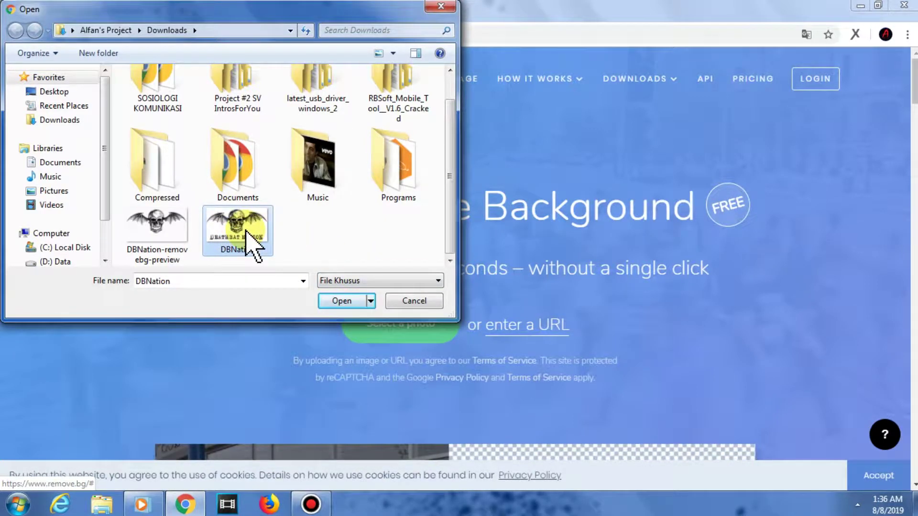
{"action": "left_click", "coordinate": [351, 306]}
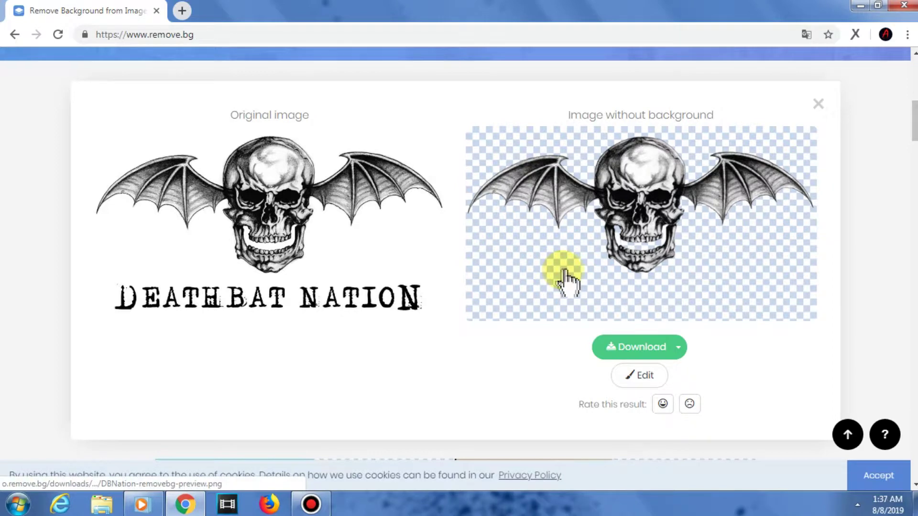
Open the editor for the background-free winged skull image.
{"action": "left_click", "coordinate": [630, 378]}
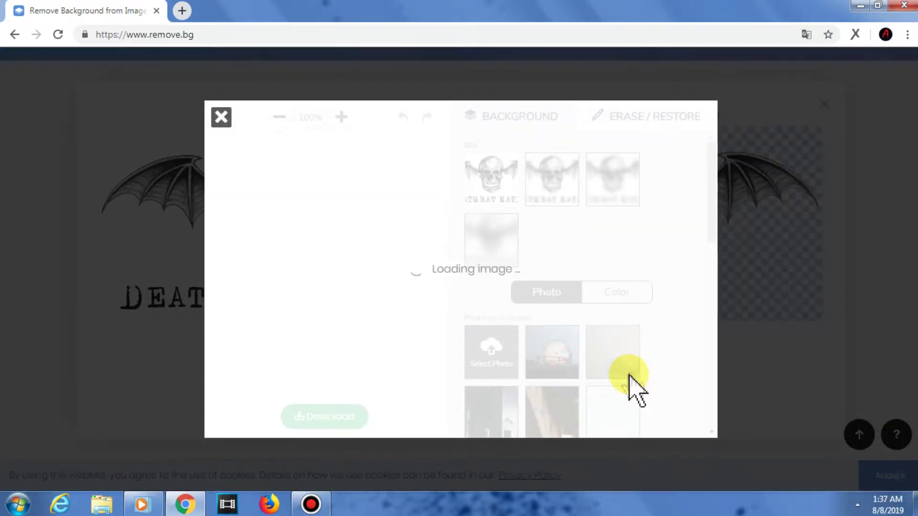
Switch the background options to solid colours, opening and cancelling the custom colour picker twice.
{"action": "scroll", "coordinate": [702, 253], "scroll_direction": "down", "scroll_amount": 2}
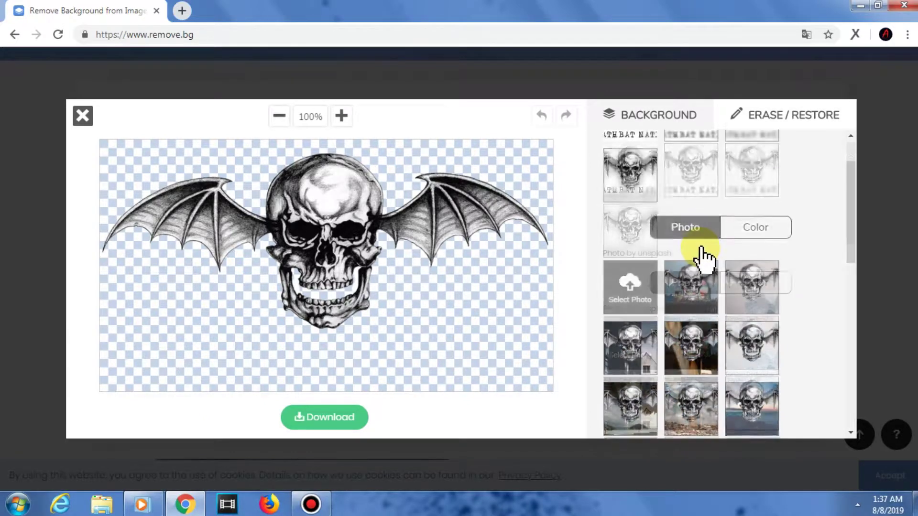
{"action": "scroll", "coordinate": [719, 248], "scroll_direction": "up", "scroll_amount": 2}
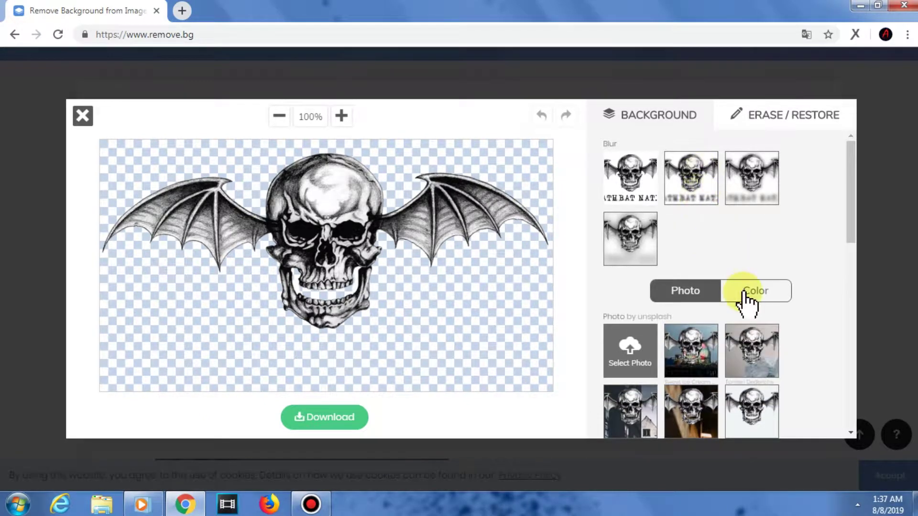
{"action": "left_click", "coordinate": [763, 293]}
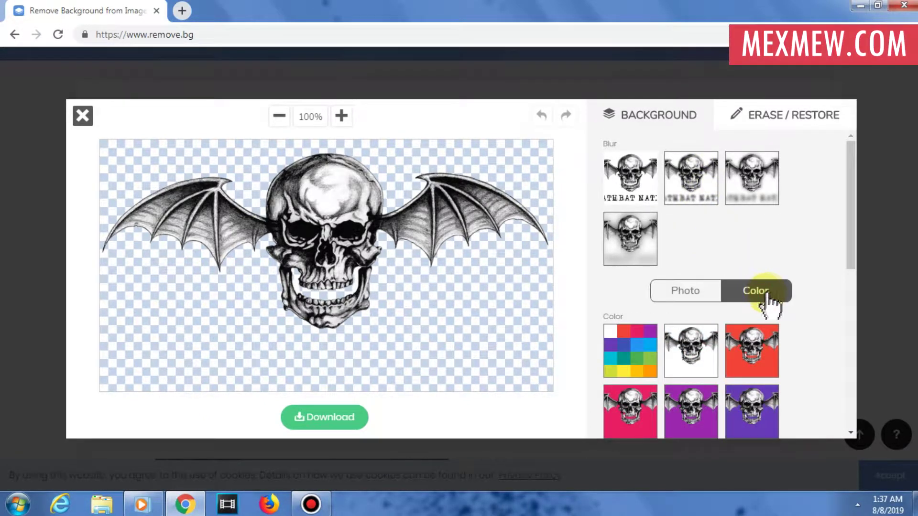
{"action": "scroll", "coordinate": [767, 295], "scroll_direction": "down", "scroll_amount": 2}
{"action": "scroll", "coordinate": [768, 295], "scroll_direction": "down", "scroll_amount": 1}
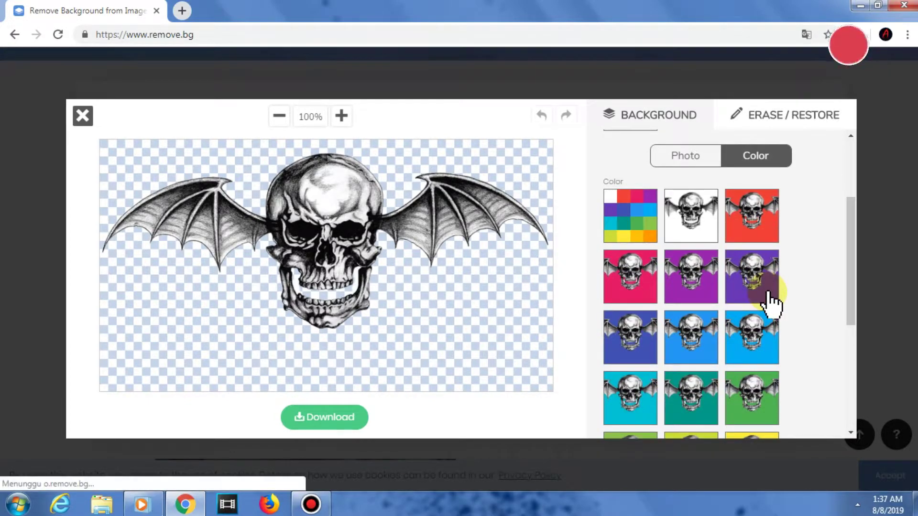
{"action": "left_click", "coordinate": [624, 198]}
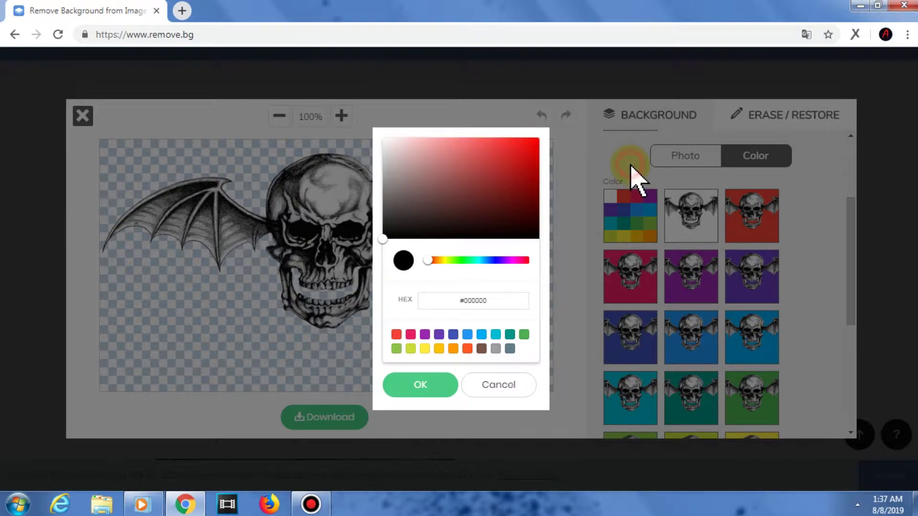
{"action": "left_click", "coordinate": [497, 386]}
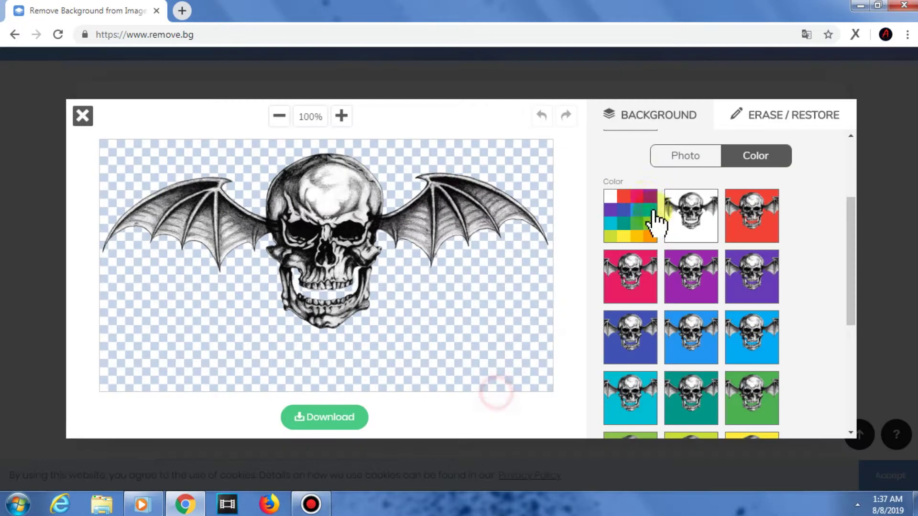
{"action": "left_click", "coordinate": [626, 205]}
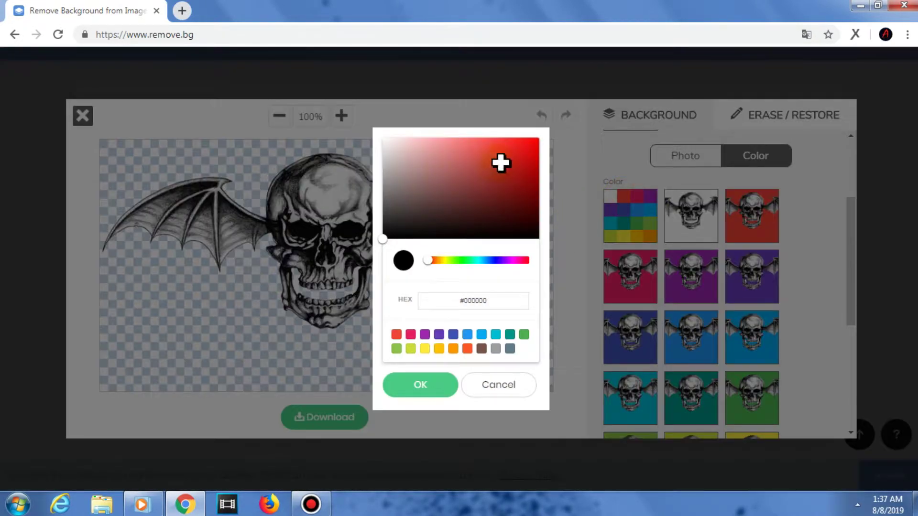
{"action": "left_click", "coordinate": [498, 385]}
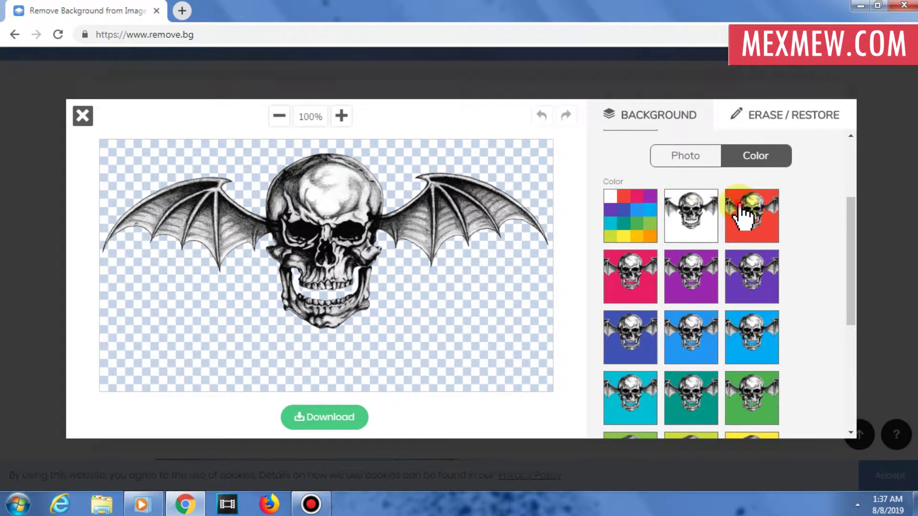
Try red, purple, indigo and blue backgrounds behind the skull, finishing on green.
{"action": "left_click", "coordinate": [739, 206]}
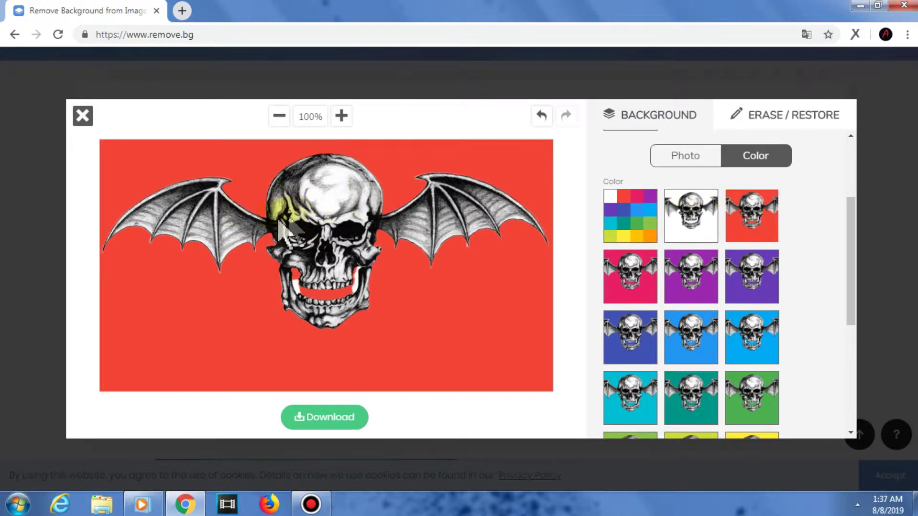
{"action": "left_click", "coordinate": [698, 276]}
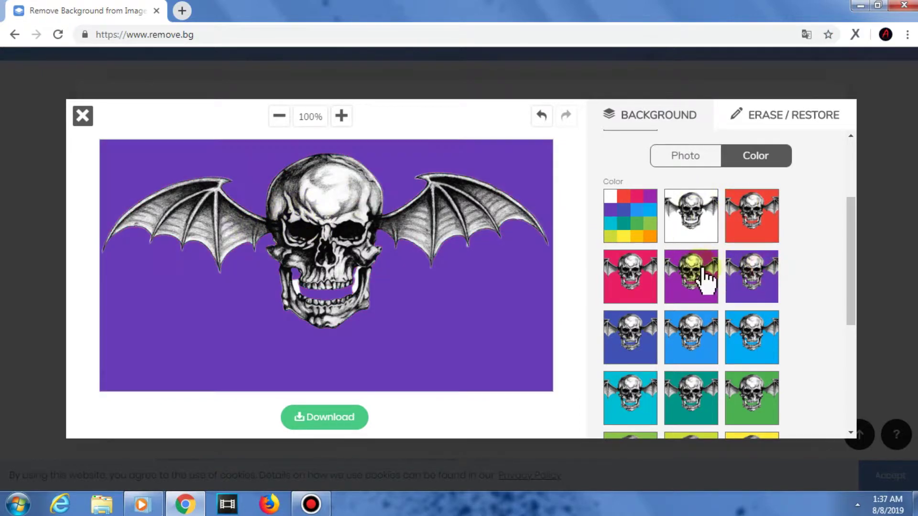
{"action": "left_click", "coordinate": [631, 345]}
{"action": "left_click", "coordinate": [694, 346]}
{"action": "left_click", "coordinate": [752, 396]}
{"action": "scroll", "coordinate": [724, 337], "scroll_direction": "down", "scroll_amount": 5}
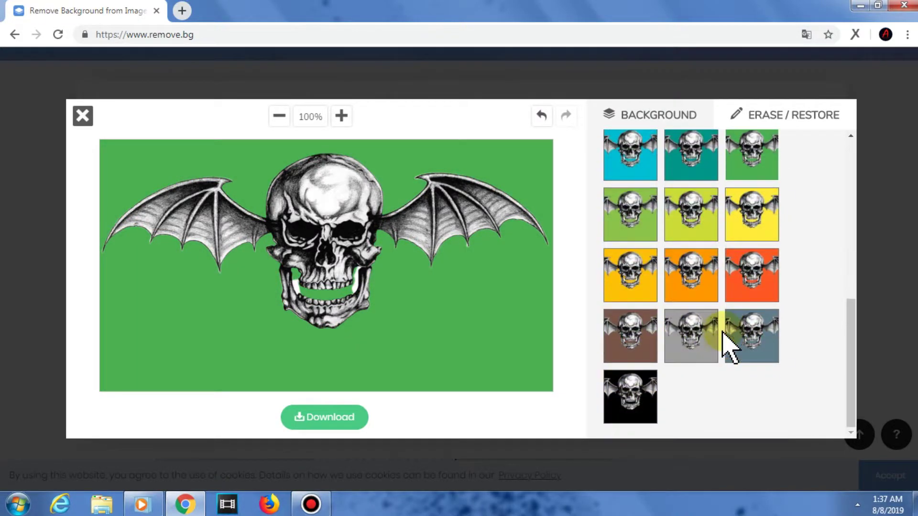
{"action": "scroll", "coordinate": [724, 337], "scroll_direction": "up", "scroll_amount": 5}
{"action": "scroll", "coordinate": [727, 338], "scroll_direction": "up", "scroll_amount": 5}
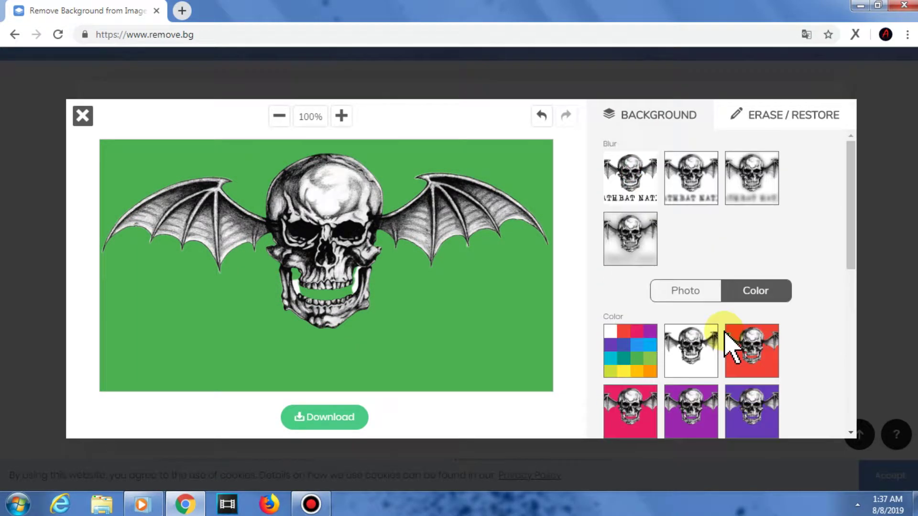
Switch to photo backgrounds and place the skull on the iceberg stock photo.
{"action": "left_click", "coordinate": [699, 289]}
{"action": "scroll", "coordinate": [789, 260], "scroll_direction": "down", "scroll_amount": 3}
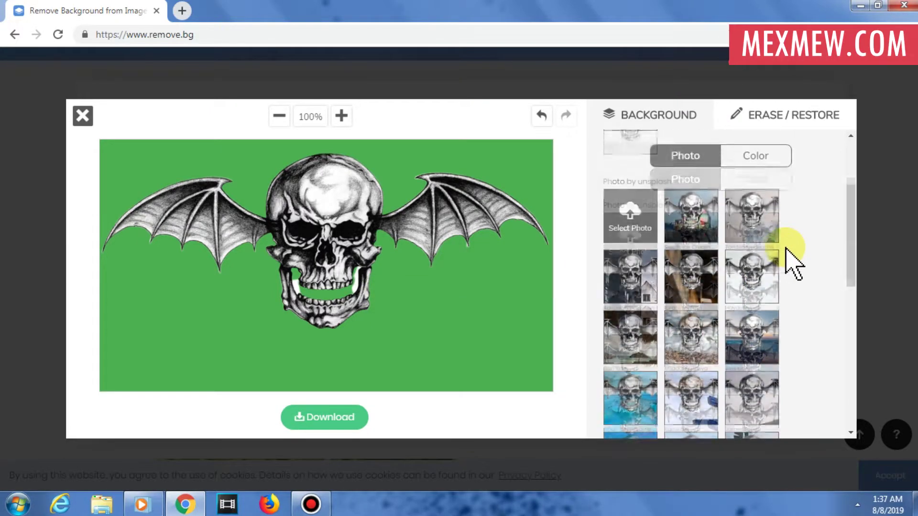
{"action": "left_click", "coordinate": [693, 208]}
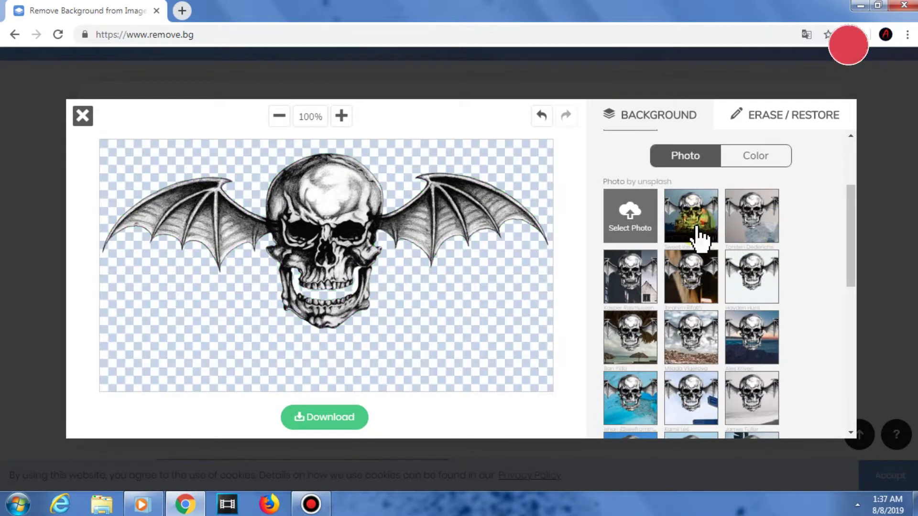
{"action": "left_click", "coordinate": [756, 225]}
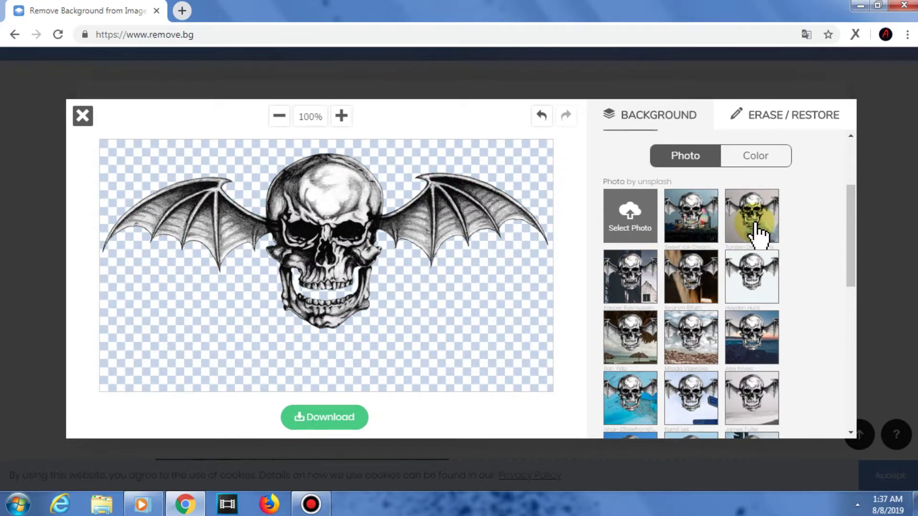
Start a custom background photo upload, cancel it, and return to solid colours.
{"action": "left_click", "coordinate": [621, 211]}
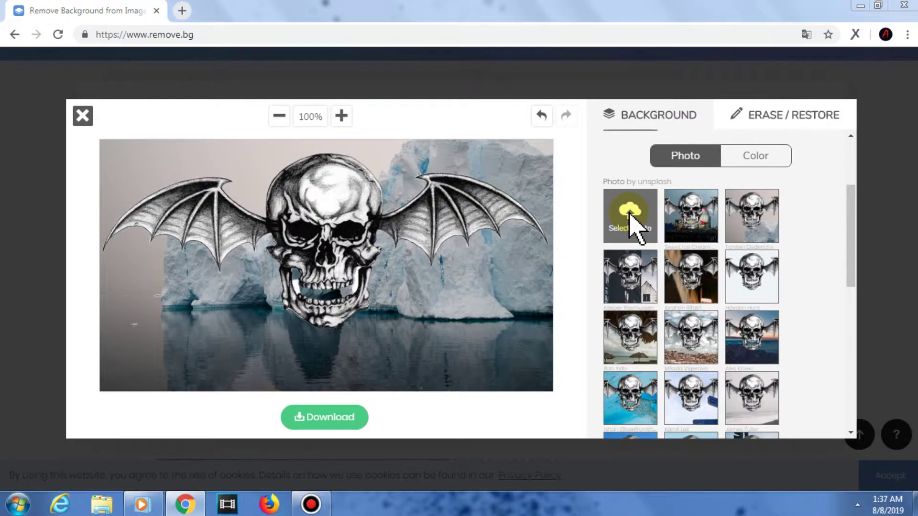
{"action": "left_click_drag", "start_coordinate": [452, 189], "coordinate": [454, 260]}
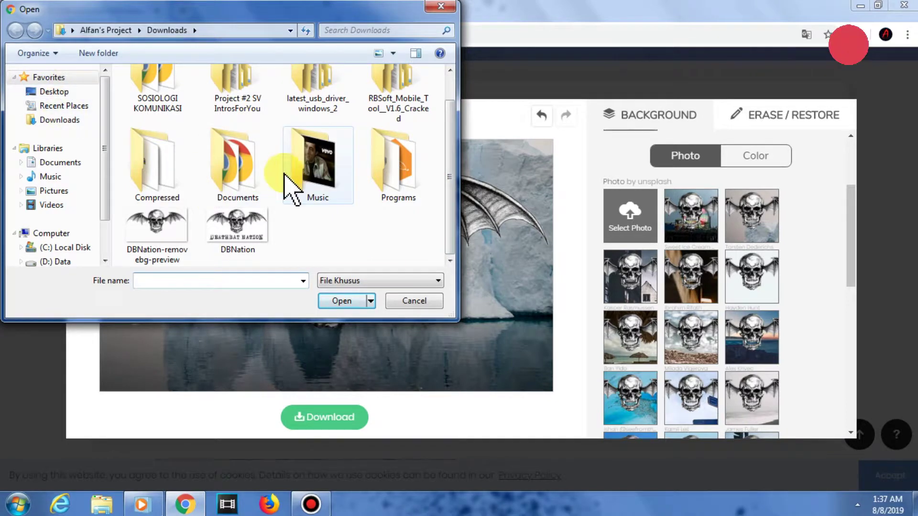
{"action": "left_click", "coordinate": [415, 308]}
{"action": "left_click", "coordinate": [765, 154]}
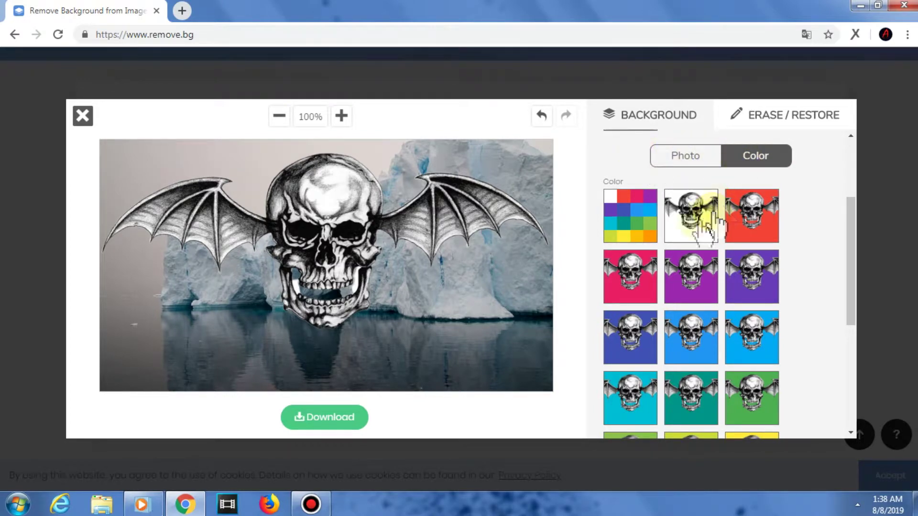
Put the skull on a solid black background and start the download.
{"action": "scroll", "coordinate": [693, 278], "scroll_direction": "down", "scroll_amount": 3}
{"action": "scroll", "coordinate": [769, 409], "scroll_direction": "down", "scroll_amount": 2}
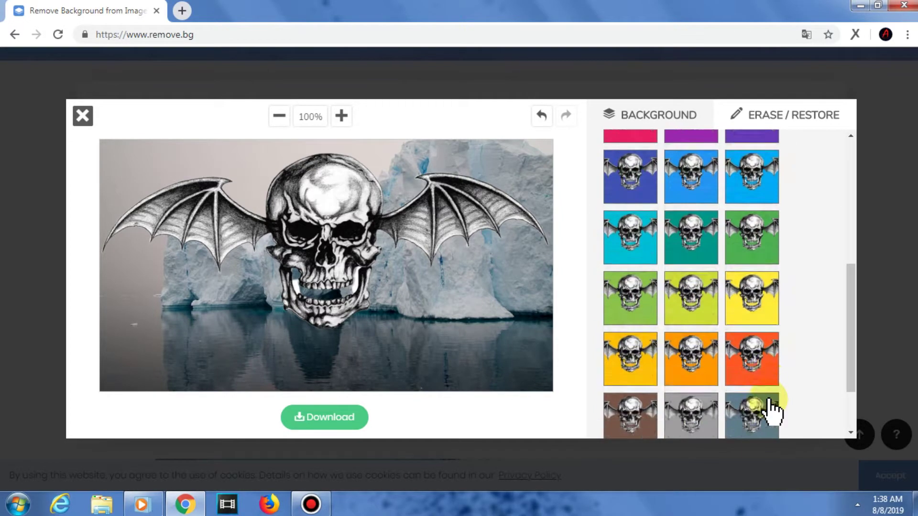
{"action": "left_click", "coordinate": [639, 397]}
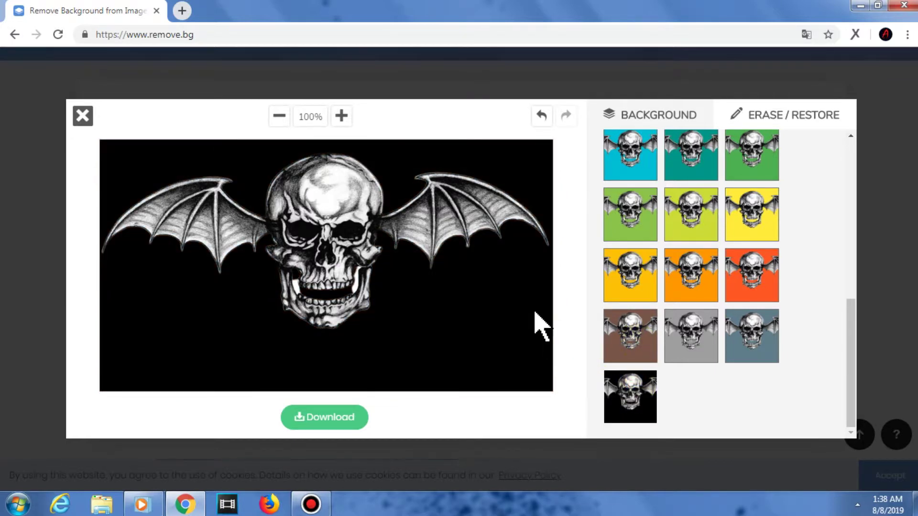
{"action": "left_click", "coordinate": [322, 416]}
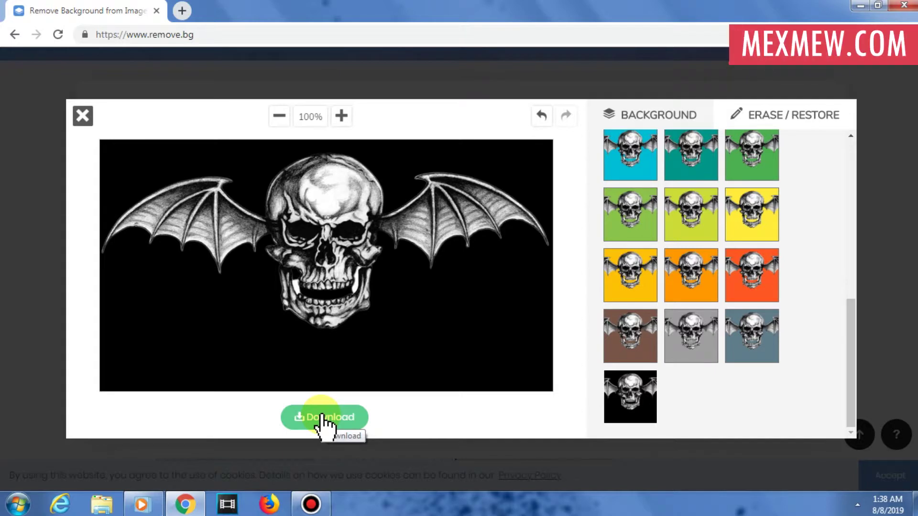
{"action": "left_click", "coordinate": [322, 416]}
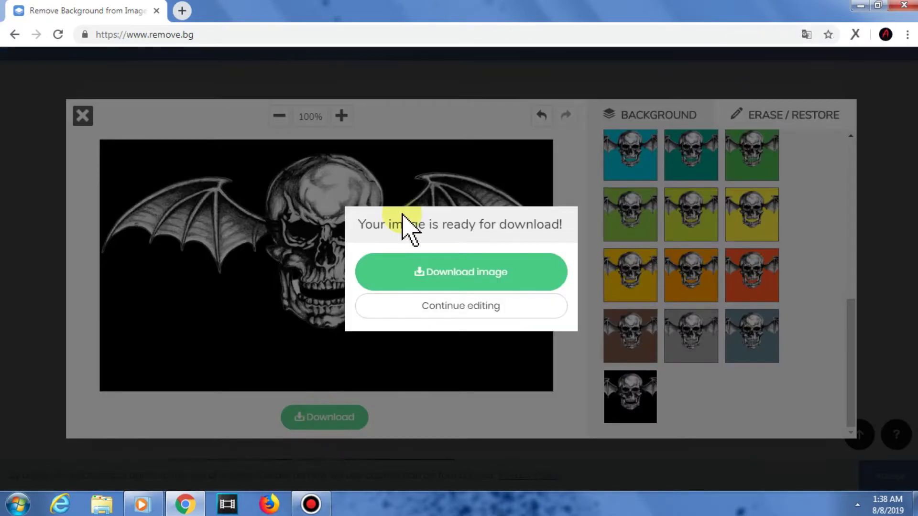
Save the image as DBNation-removebg-preview (1).png and check it in the image viewer.
{"action": "left_click", "coordinate": [469, 272]}
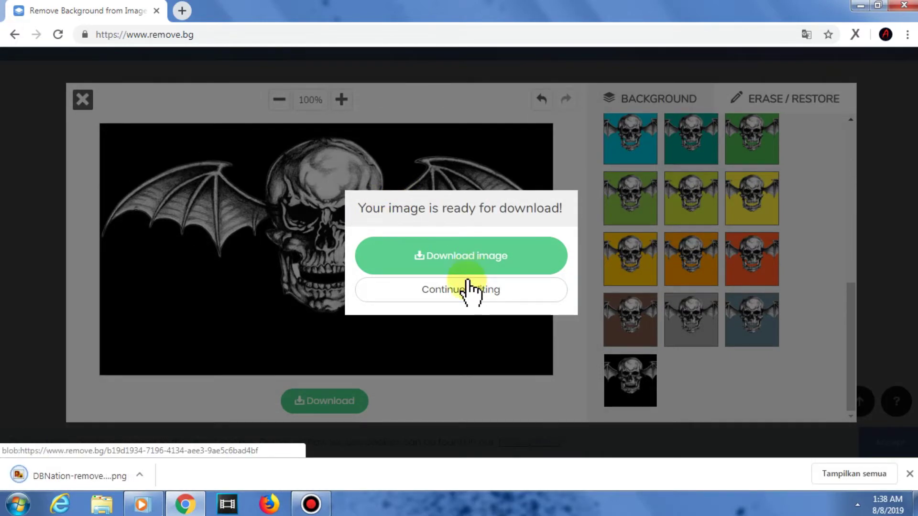
{"action": "left_click", "coordinate": [65, 474]}
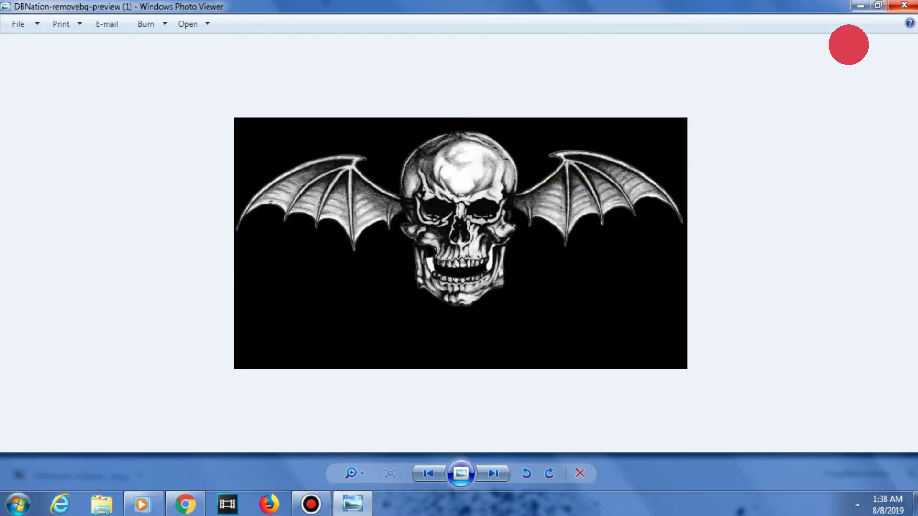
{"action": "left_click", "coordinate": [903, 6]}
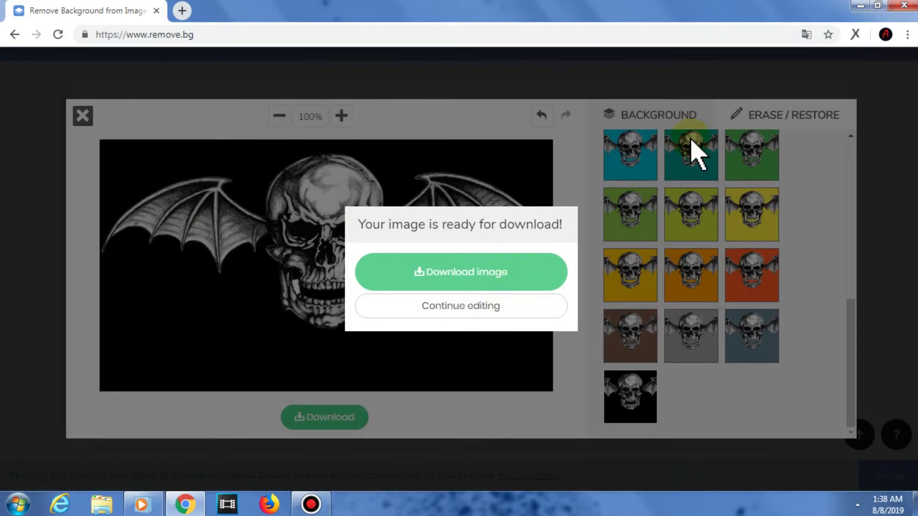
Continue editing, bring the colour swatches back into view, then close the remove.bg tab.
{"action": "left_click", "coordinate": [511, 315]}
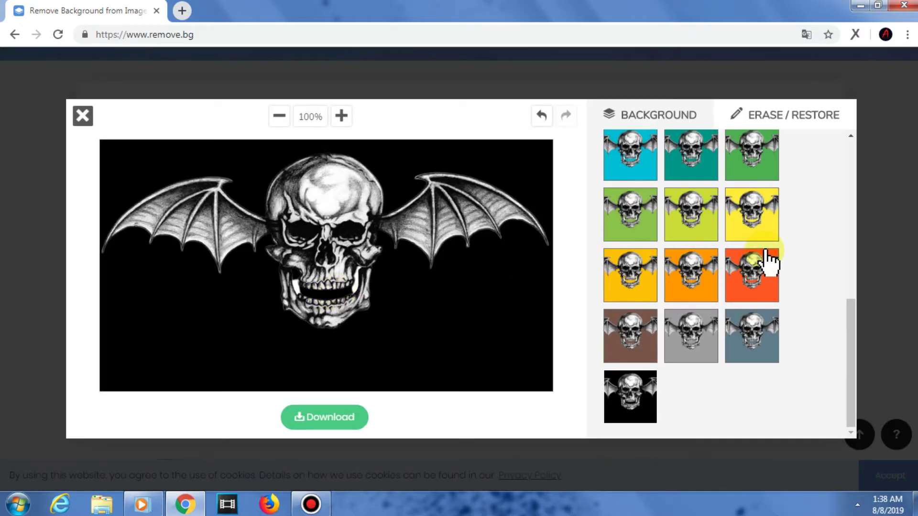
{"action": "scroll", "coordinate": [768, 260], "scroll_direction": "up", "scroll_amount": 2}
{"action": "scroll", "coordinate": [767, 260], "scroll_direction": "up", "scroll_amount": 4}
{"action": "scroll", "coordinate": [765, 258], "scroll_direction": "up", "scroll_amount": 3}
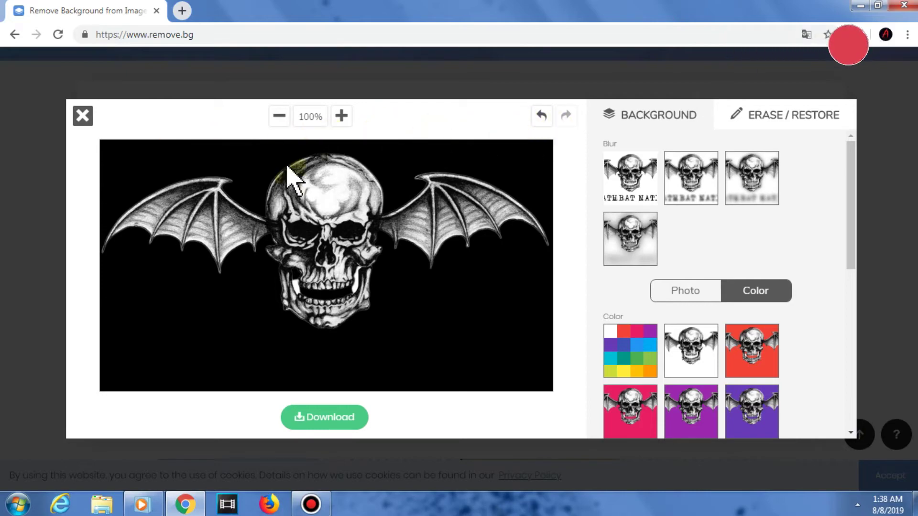
{"action": "left_click", "coordinate": [724, 282]}
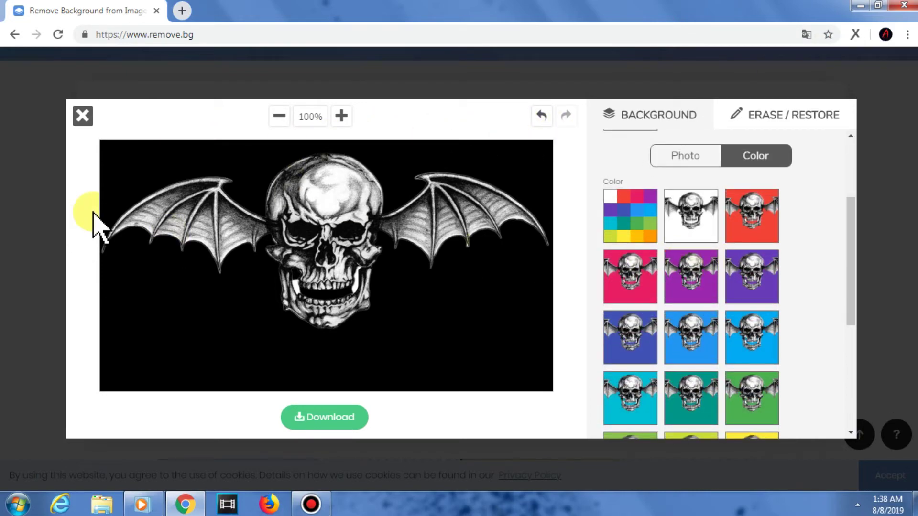
{"action": "scroll", "coordinate": [755, 206], "scroll_direction": "up", "scroll_amount": 3}
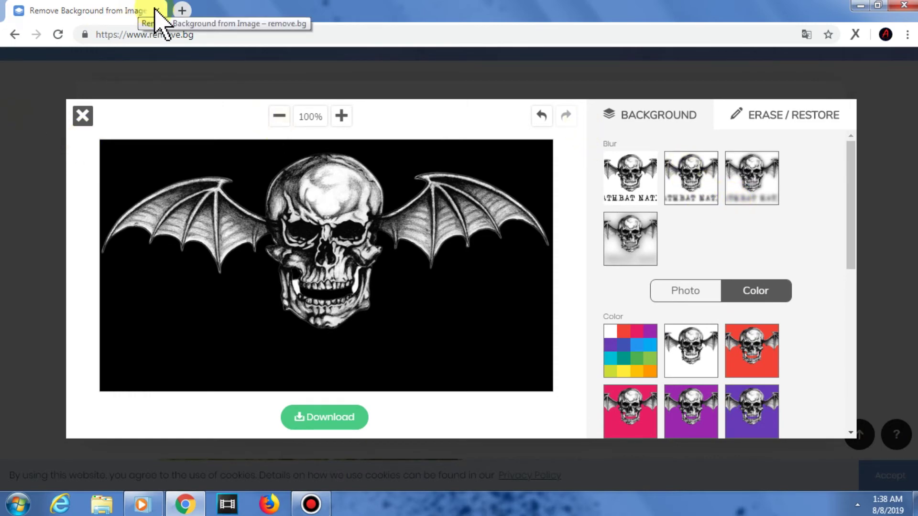
{"action": "left_click", "coordinate": [156, 10]}
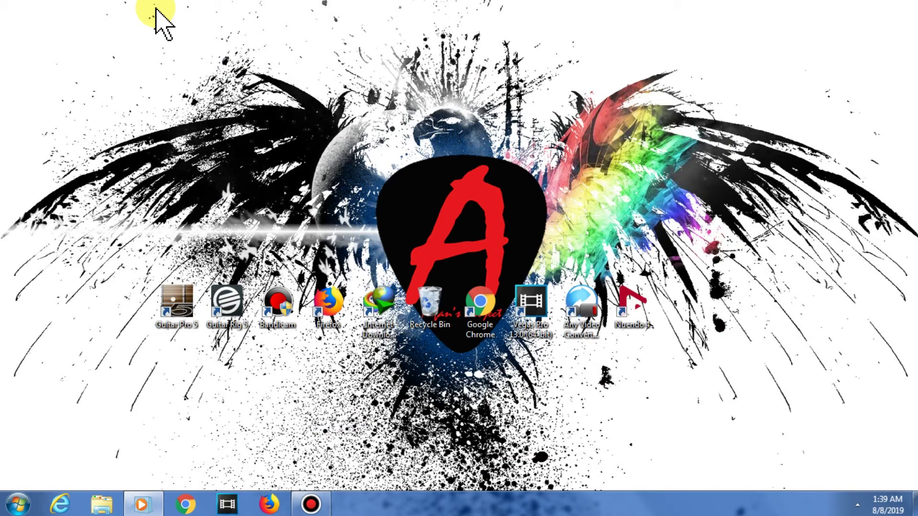